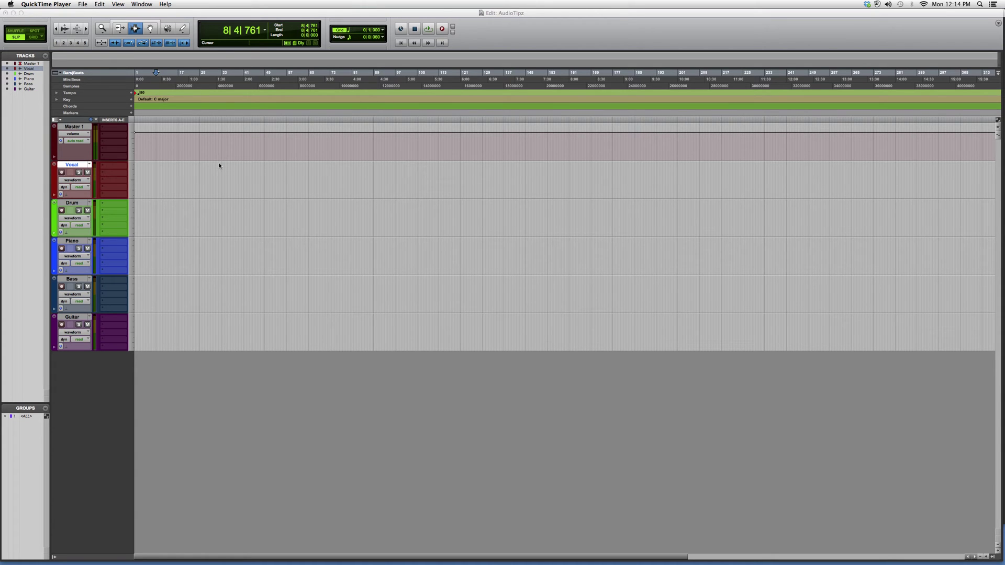
# Step: Insert AIR Frequency Shifter (mono) from Pitch Shift on the Vocal track's first insert slot
pyautogui.click(115, 167)
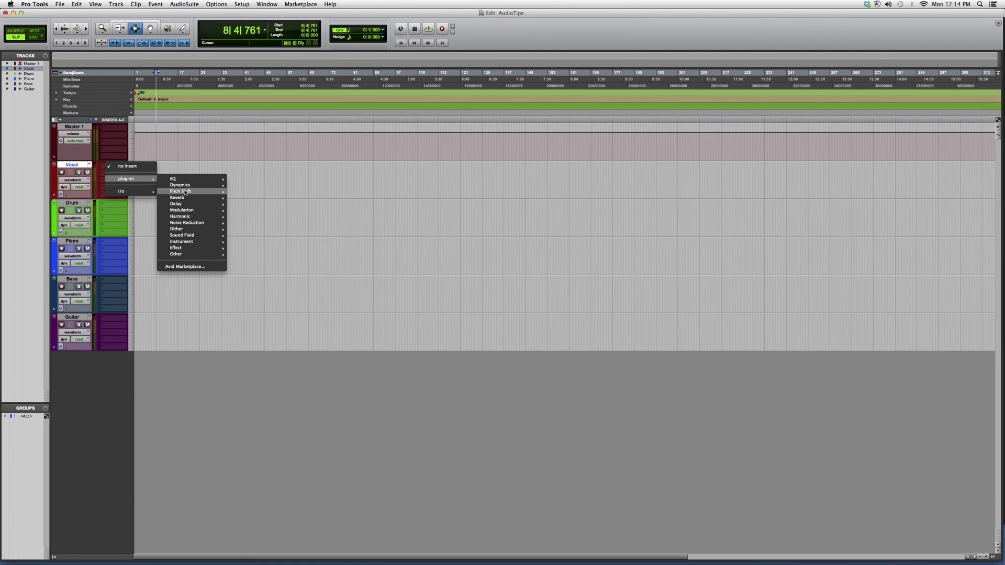
pyautogui.moveTo(181, 191)
pyautogui.click(256, 192)
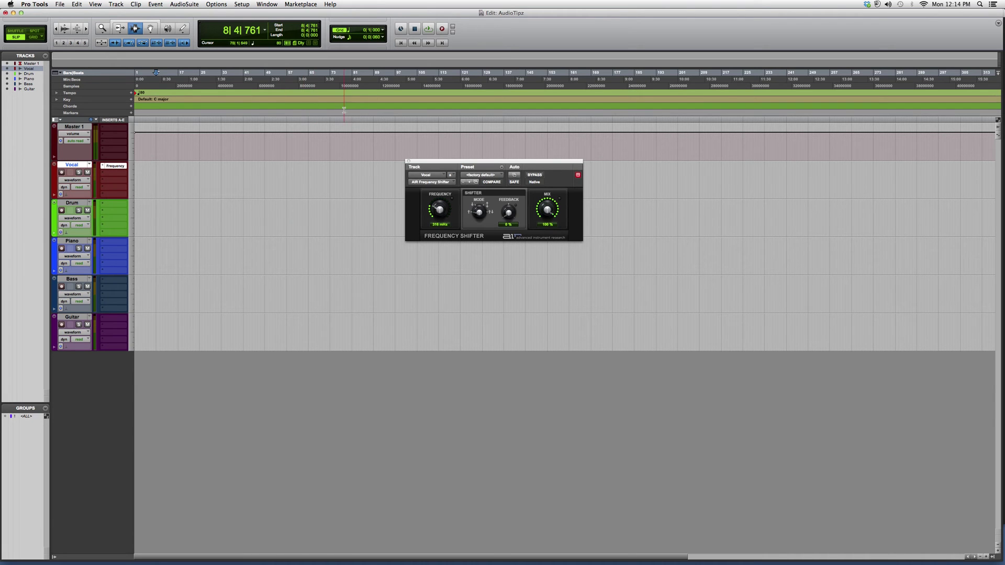
pyautogui.moveTo(505, 169); pyautogui.dragTo(539, 247)
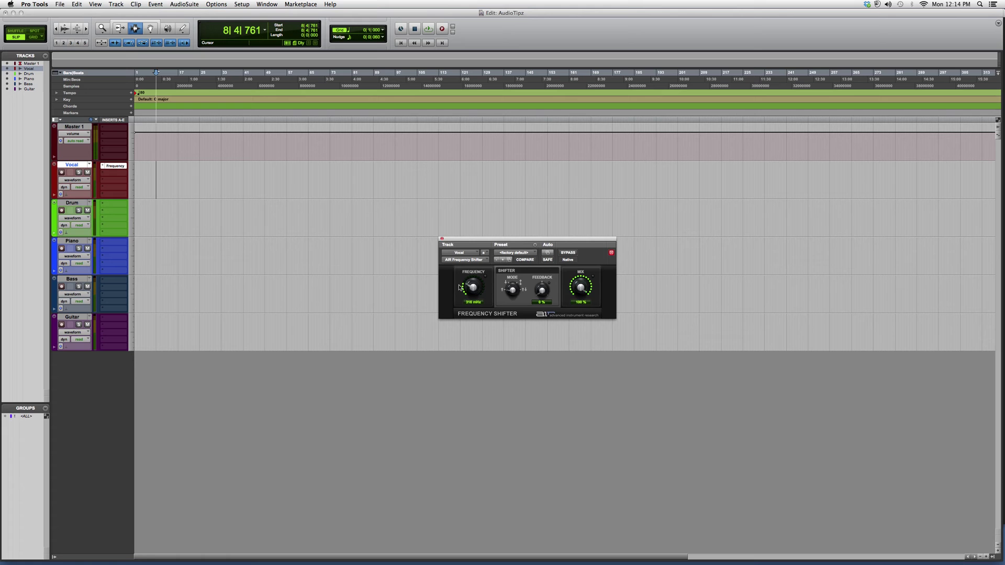
# Step: Raise the Vocal Frequency Shifter's shift frequency and add some feedback
pyautogui.moveTo(471, 289)
pyautogui.mouseDown()
pyautogui.moveTo(474, 204)
pyautogui.moveTo(471, 287)
pyautogui.moveTo(485, 341)
pyautogui.moveTo(451, 172)
pyautogui.moveTo(472, 275)
pyautogui.moveTo(489, 290)
pyautogui.mouseUp()
pyautogui.moveTo(543, 293); pyautogui.dragTo(544, 287)
# Step: Raise feedback, set frequency to about 339 mHz, and lower the mix to 77 %
pyautogui.moveTo(471, 288)
pyautogui.mouseDown()
pyautogui.moveTo(469, 267)
pyautogui.moveTo(475, 294)
pyautogui.mouseUp()
pyautogui.moveTo(580, 288)
pyautogui.mouseDown()
pyautogui.moveTo(586, 314)
pyautogui.moveTo(544, 278)
pyautogui.mouseUp()
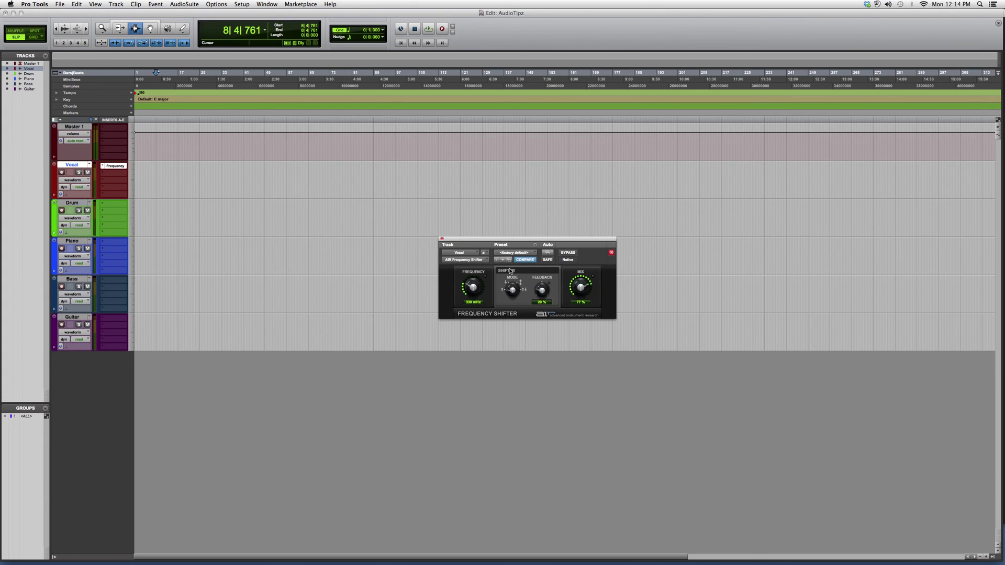